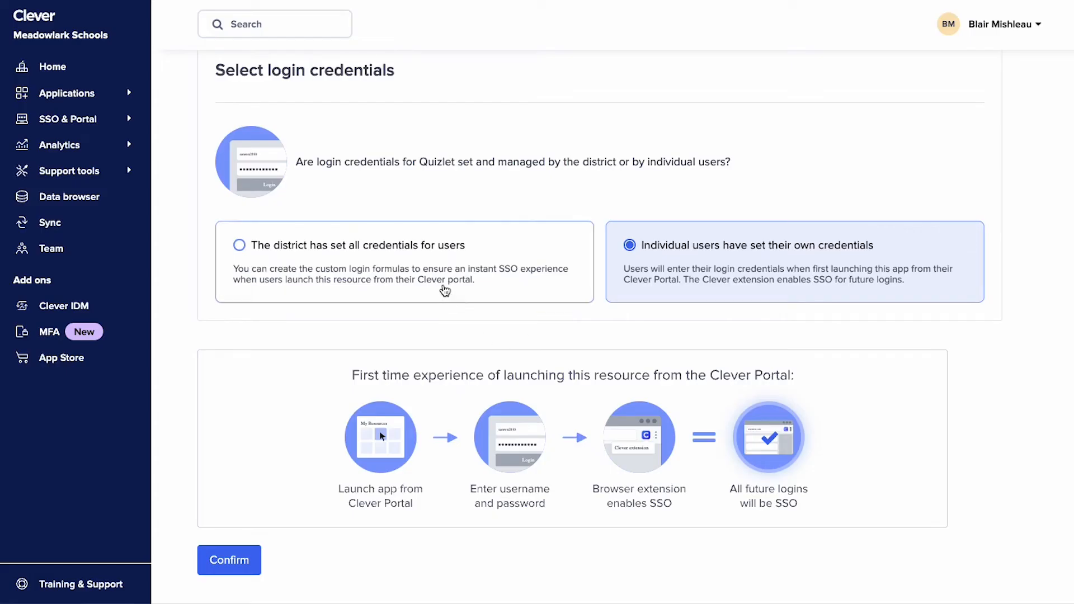
- Have the district set all Quizlet credentials for users and choose a sample student with an existing account for the student formula
{"action": "left_click", "coordinate": [445, 284]}
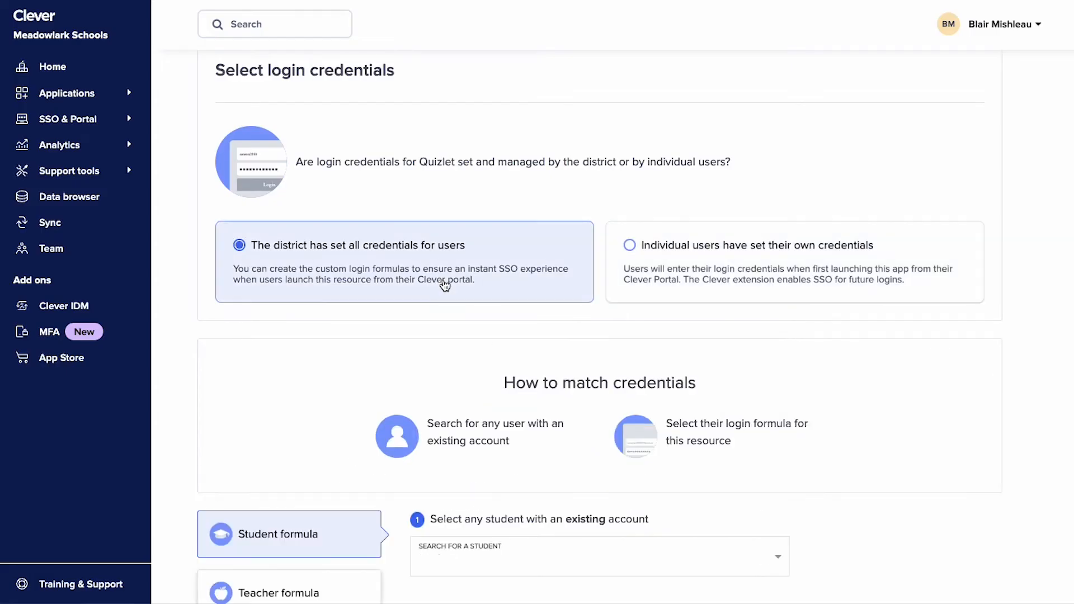
{"action": "scroll", "coordinate": [445, 285], "scroll_direction": "down", "scroll_amount": 1}
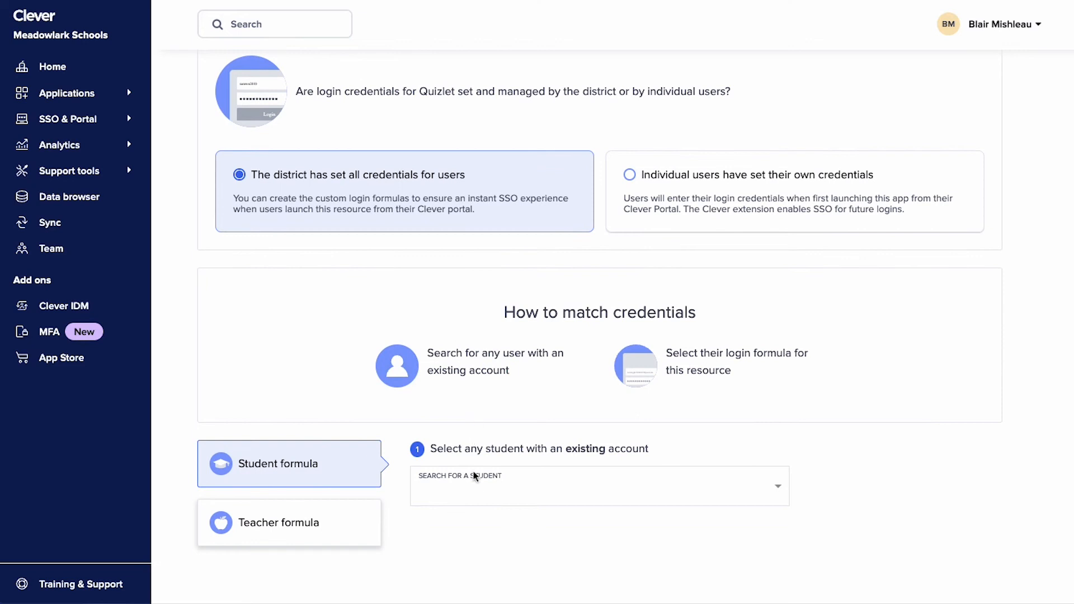
{"action": "left_click", "coordinate": [474, 491]}
{"action": "type", "text": "joseph"}
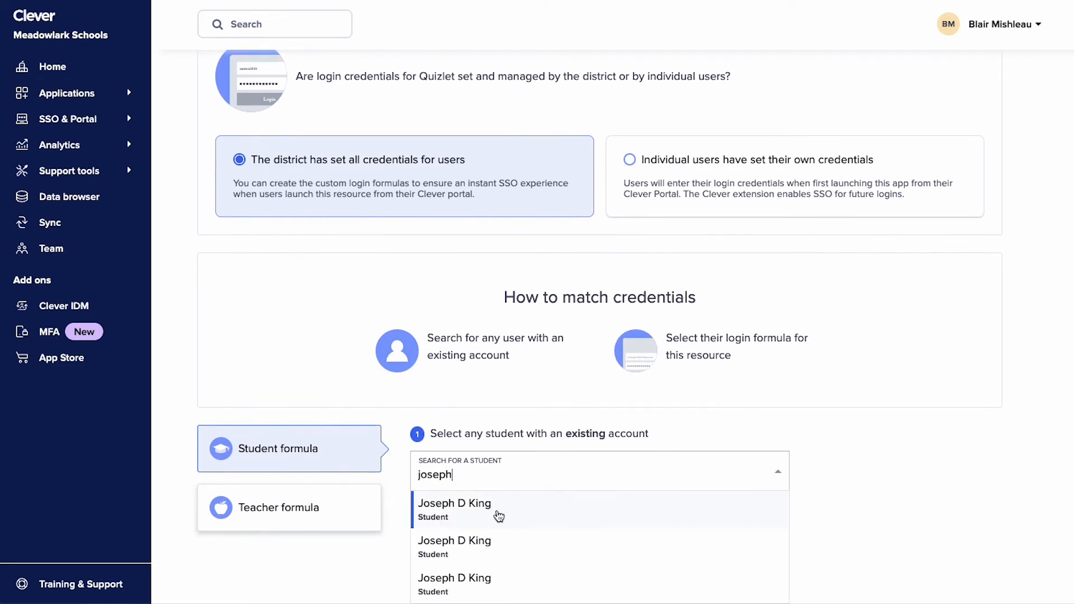
{"action": "left_click", "coordinate": [496, 510]}
{"action": "scroll", "coordinate": [948, 452], "scroll_direction": "down", "scroll_amount": 3}
{"action": "scroll", "coordinate": [948, 452], "scroll_direction": "down", "scroll_amount": 3}
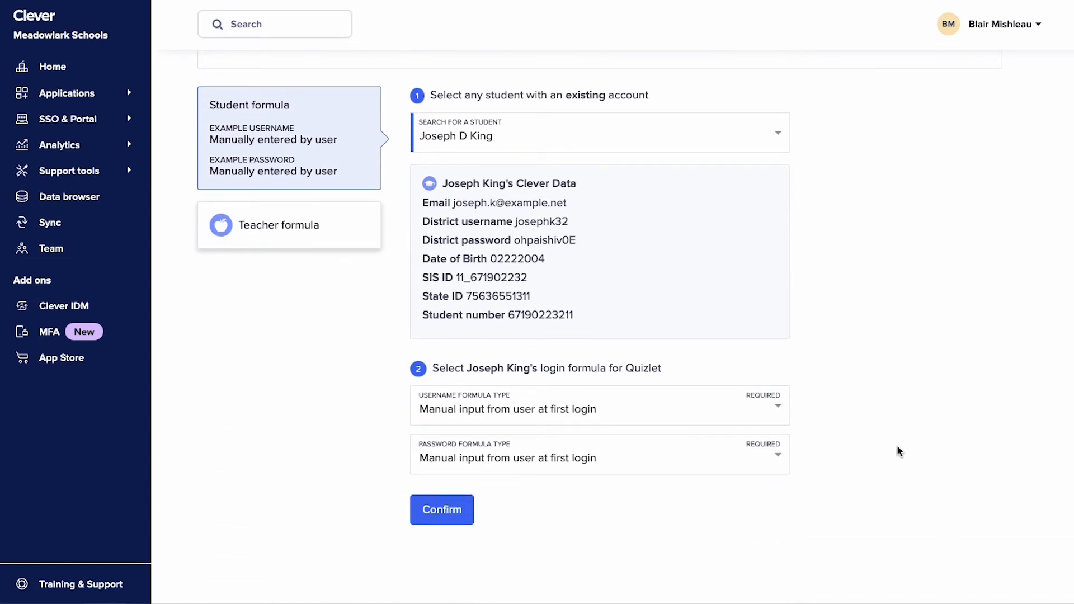
- Set the student username formula to Field from SIS, using State ID as the attribute
{"action": "left_click", "coordinate": [635, 410]}
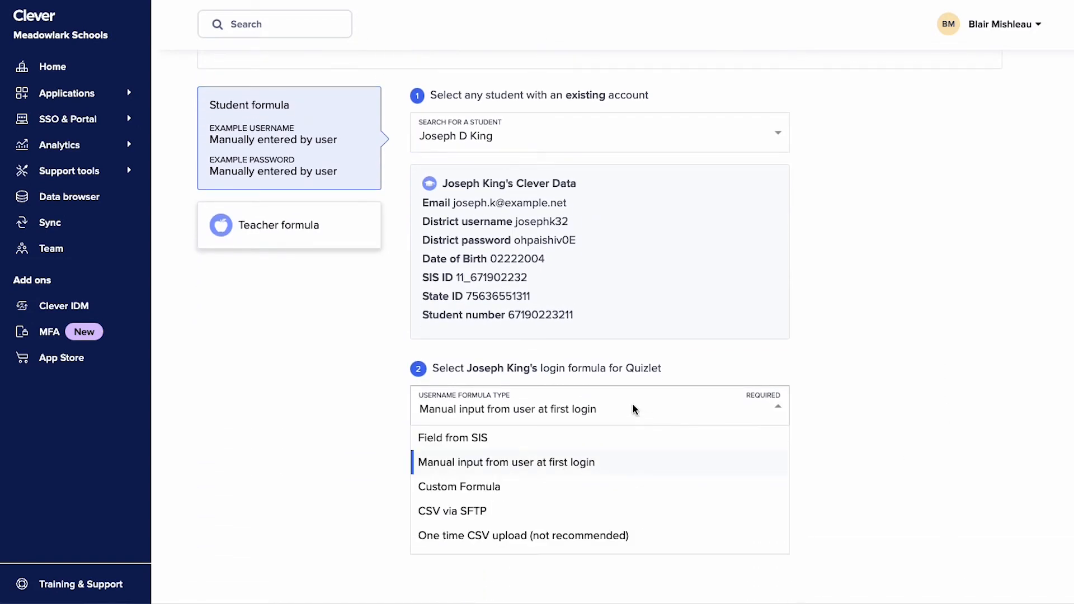
{"action": "left_click", "coordinate": [619, 438]}
{"action": "left_click", "coordinate": [614, 445]}
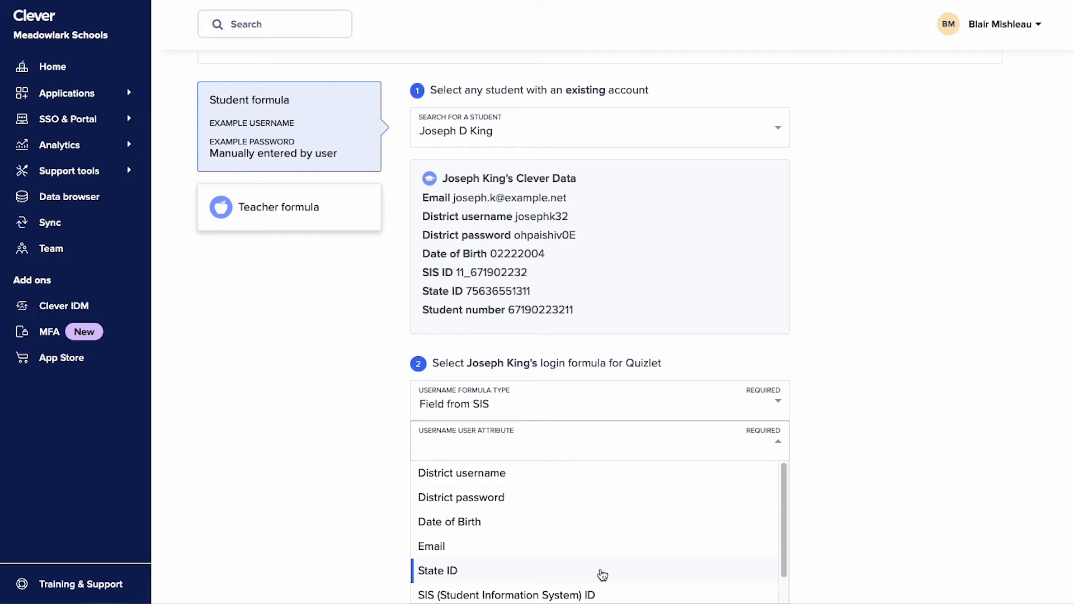
{"action": "left_click", "coordinate": [602, 575]}
- Set the student password formula to Field from SIS with Date of Birth as the attribute, and match the credentials
{"action": "left_click", "coordinate": [596, 501]}
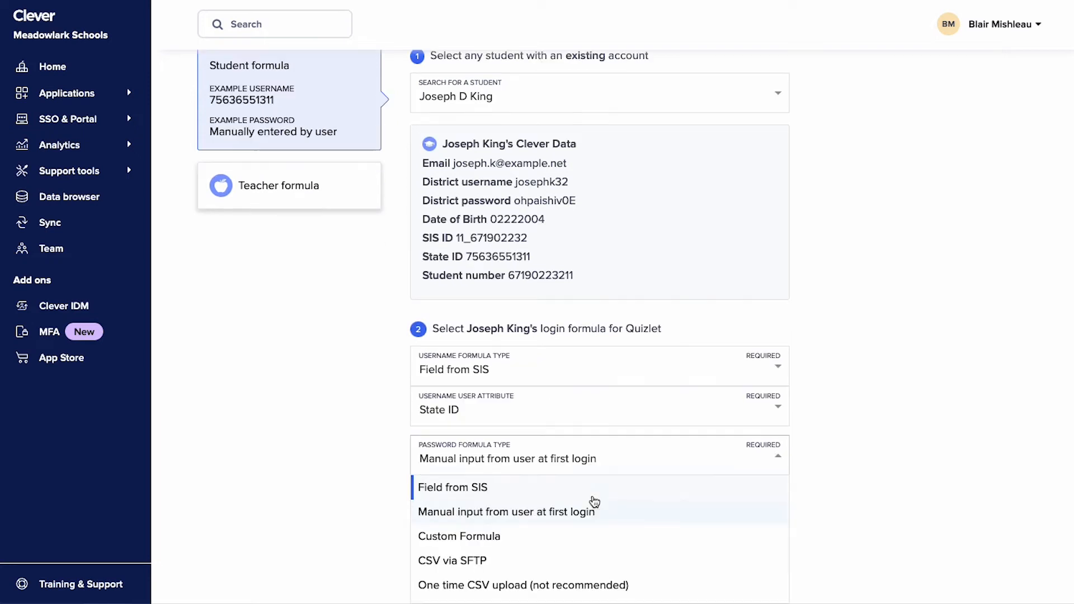
{"action": "left_click", "coordinate": [605, 492]}
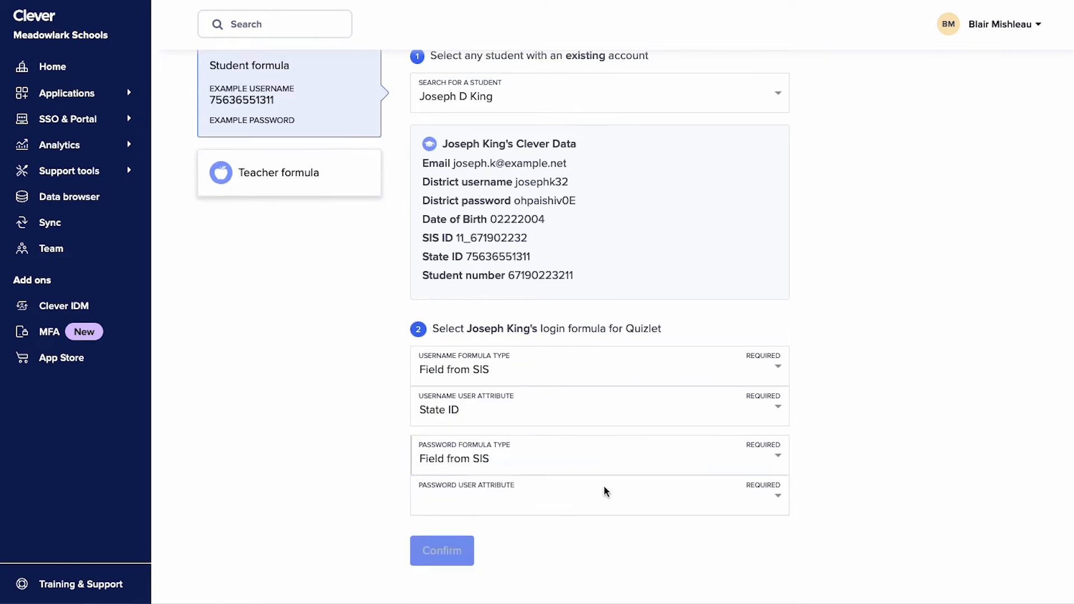
{"action": "left_click", "coordinate": [608, 503]}
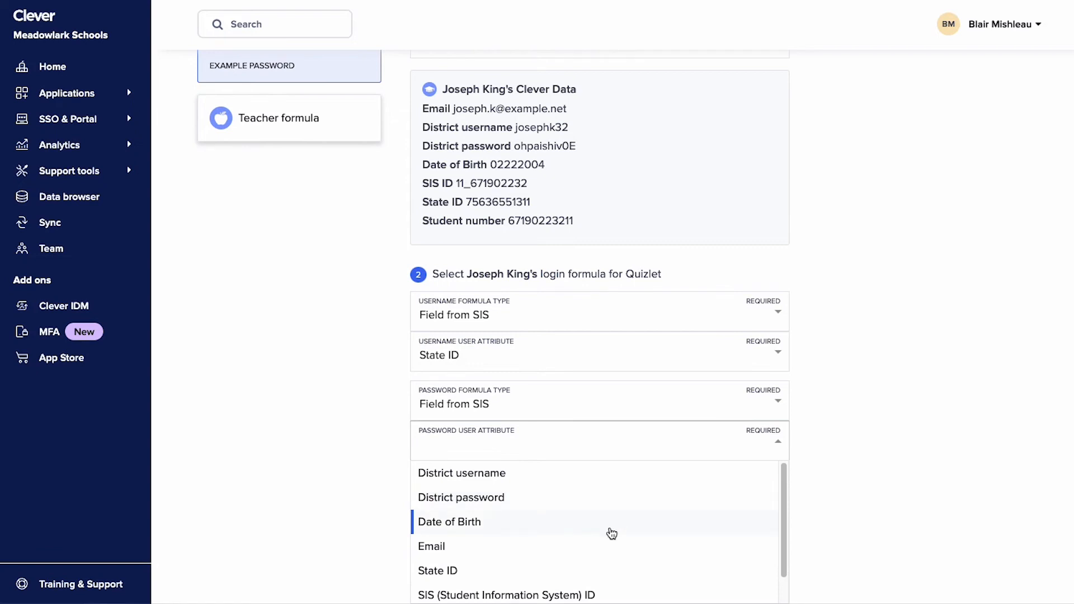
{"action": "left_click", "coordinate": [611, 526]}
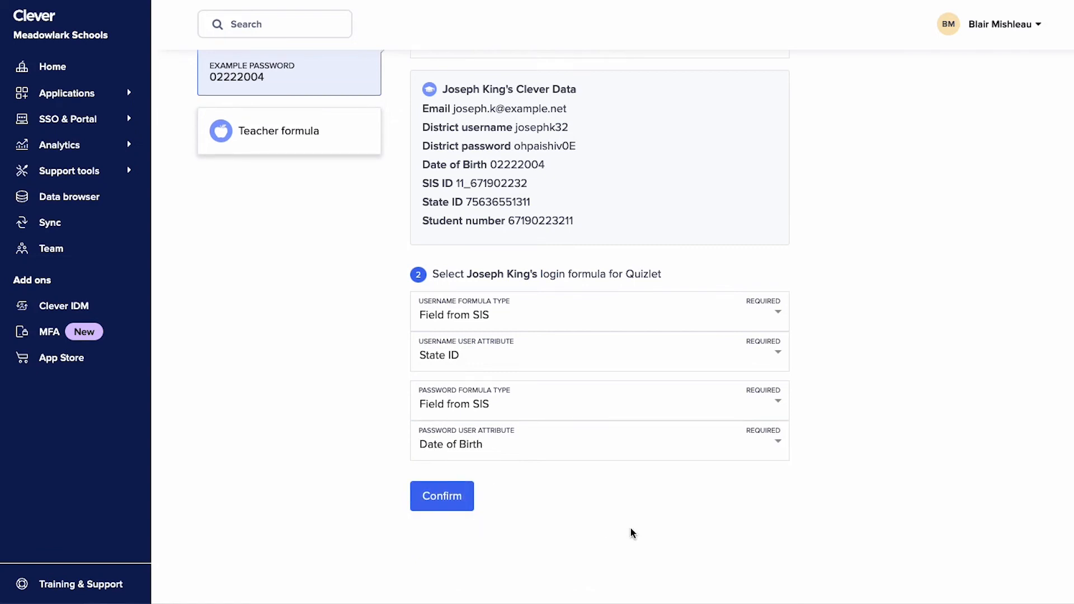
{"action": "left_click", "coordinate": [457, 500]}
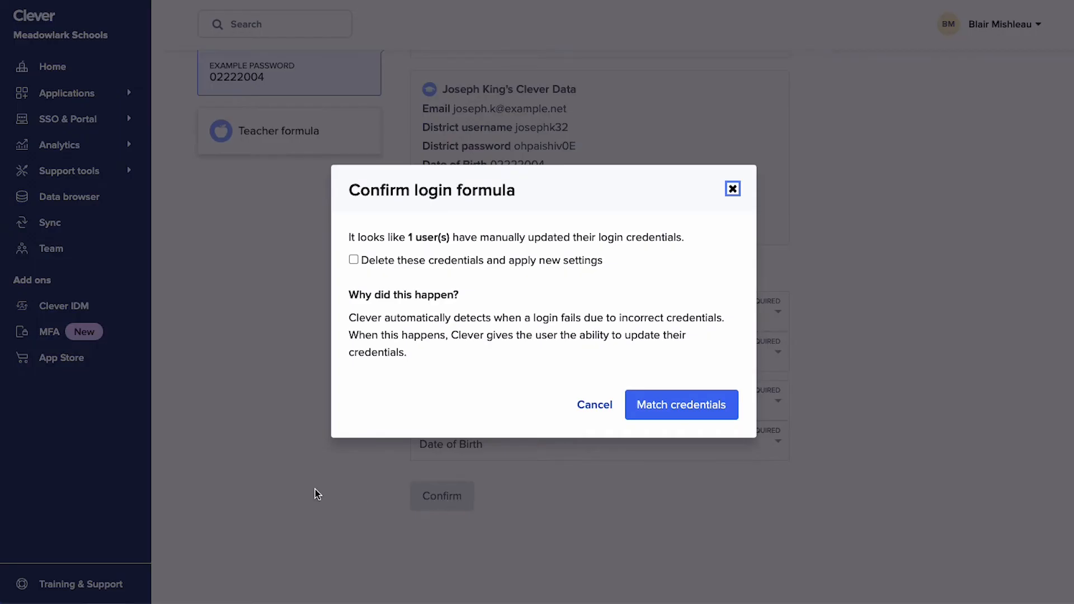
{"action": "left_click", "coordinate": [677, 396]}
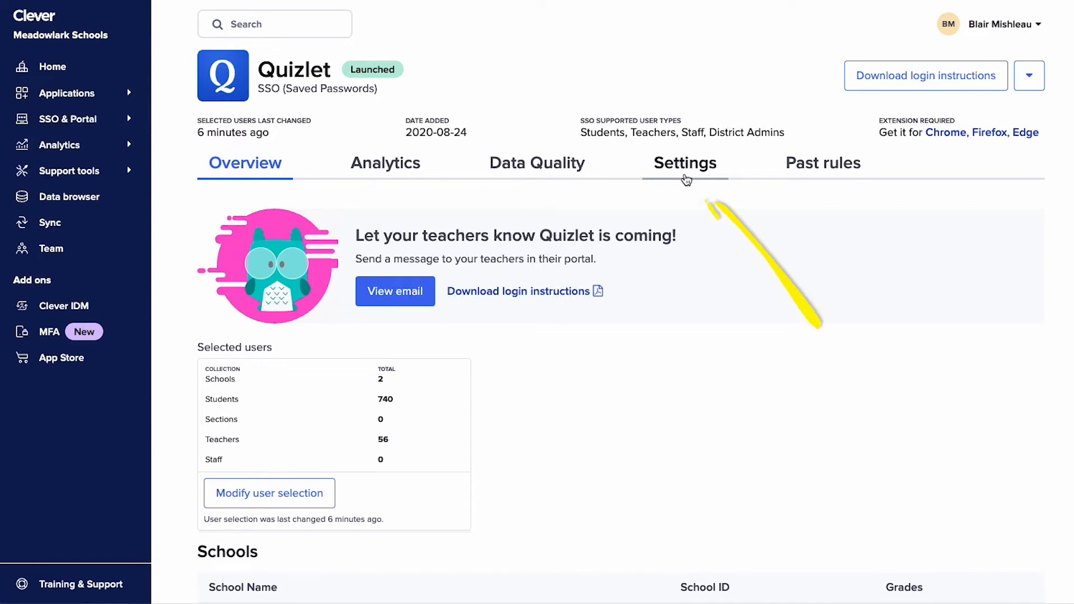
- Open credential management from the Quizlet application's settings
{"action": "left_click", "coordinate": [686, 179]}
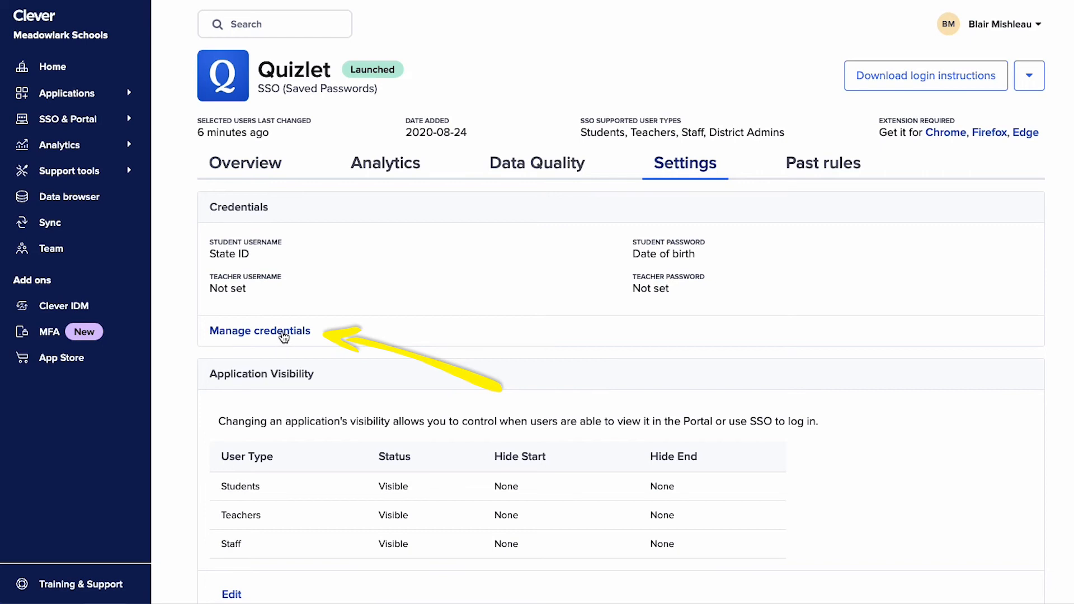
{"action": "left_click", "coordinate": [284, 335]}
{"action": "scroll", "coordinate": [284, 336], "scroll_direction": "down", "scroll_amount": 9}
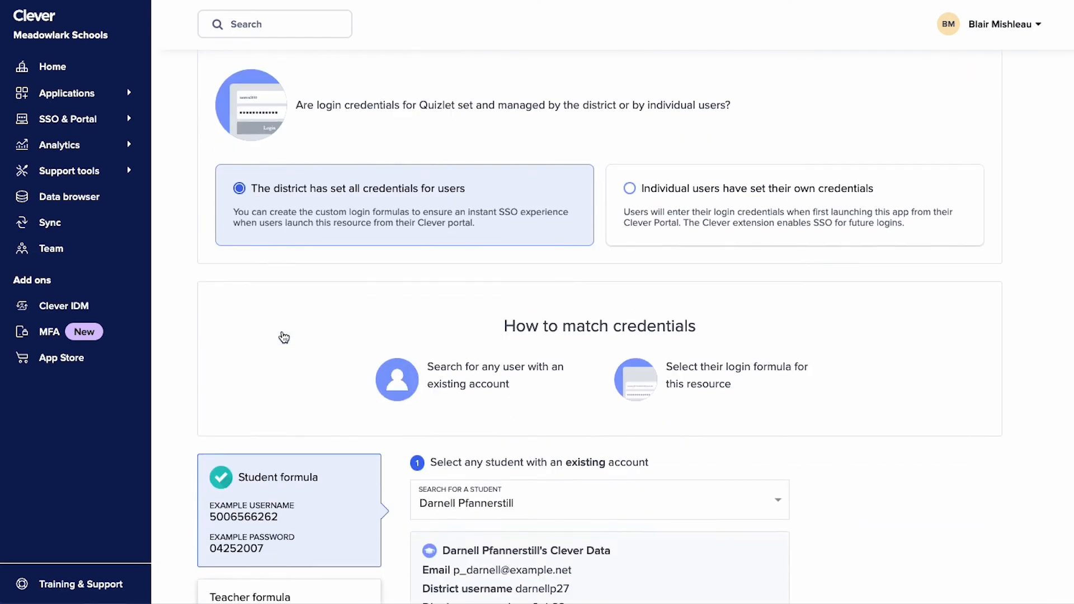
- Set both the student username and password formula types to CSV via SFTP, and match the credentials
{"action": "left_click", "coordinate": [420, 393]}
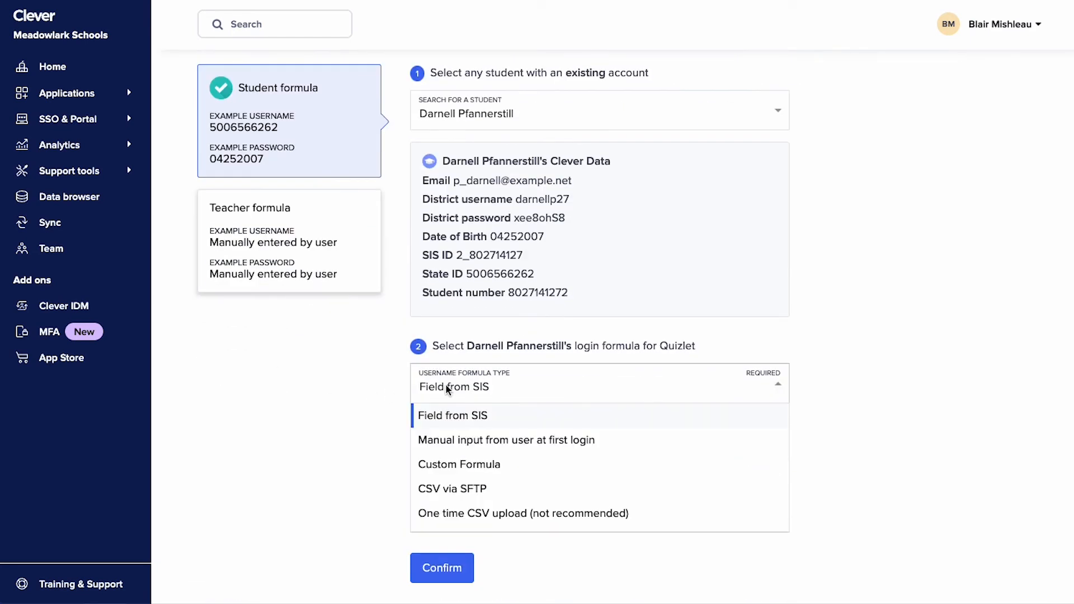
{"action": "left_click", "coordinate": [485, 485]}
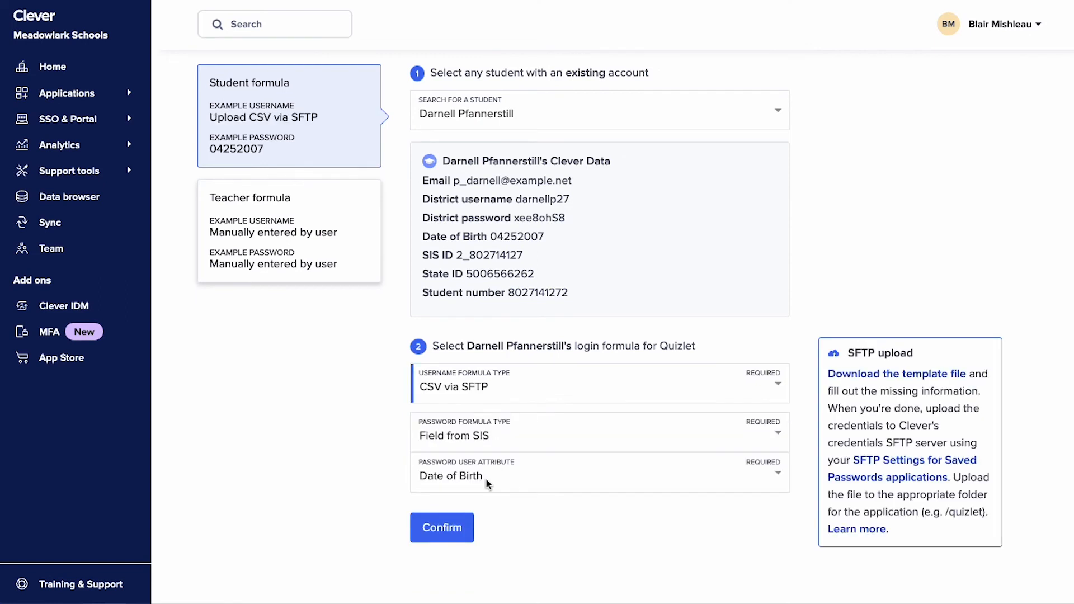
{"action": "left_click", "coordinate": [499, 440]}
{"action": "left_click", "coordinate": [512, 535]}
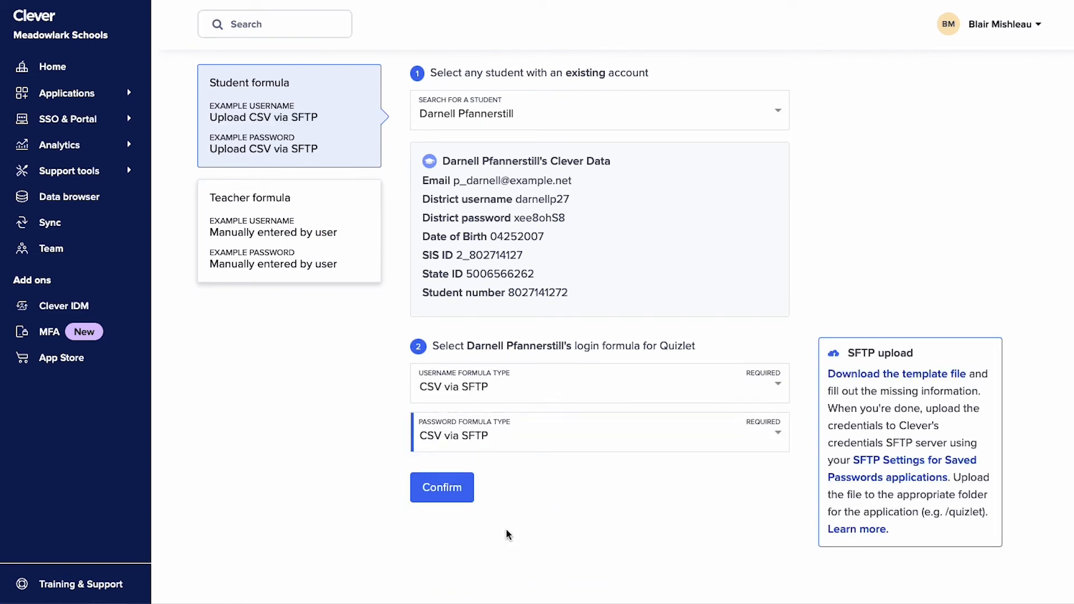
{"action": "left_click", "coordinate": [447, 494]}
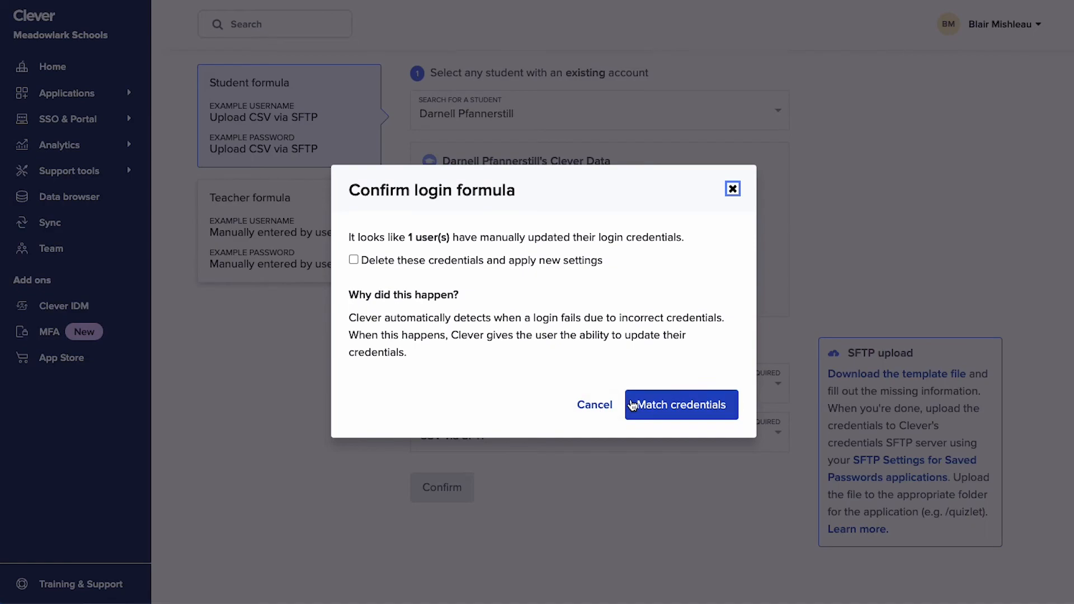
{"action": "left_click", "coordinate": [629, 404]}
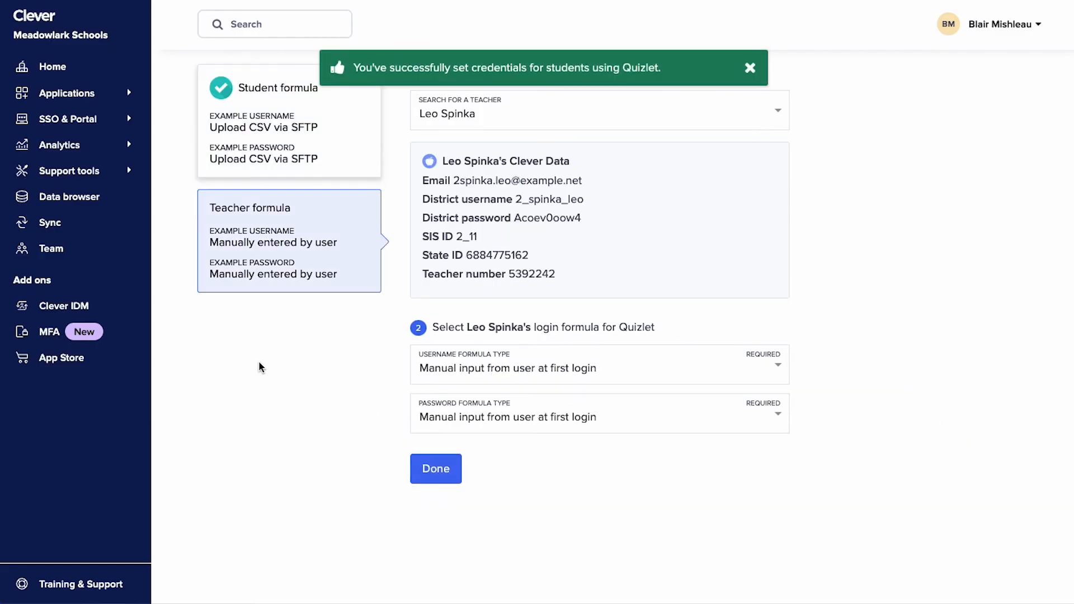
- View the district's Sync settings
{"action": "left_click", "coordinate": [125, 231]}
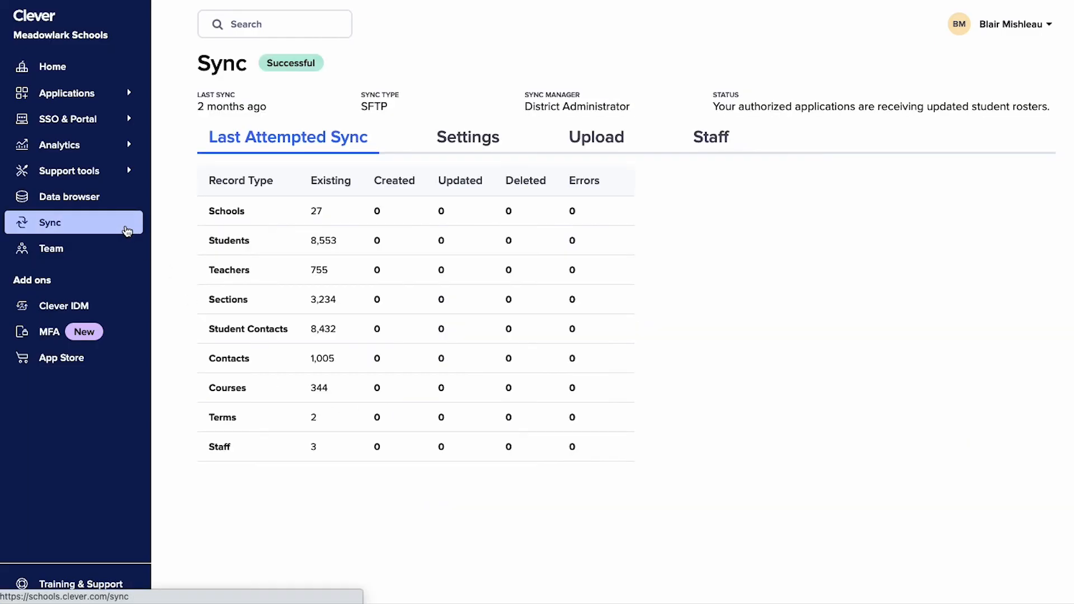
{"action": "left_click", "coordinate": [428, 157]}
{"action": "scroll", "coordinate": [180, 289], "scroll_direction": "down", "scroll_amount": 8}
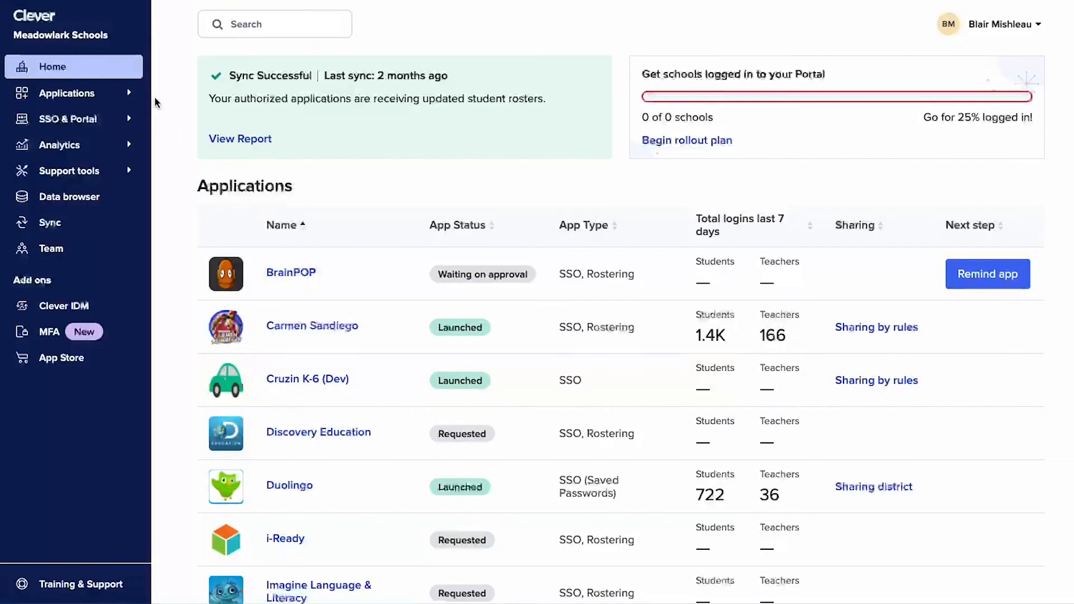
- Search the applications available to add for "happy math" and start a request for that app
{"action": "left_click", "coordinate": [142, 93]}
{"action": "left_click", "coordinate": [134, 157]}
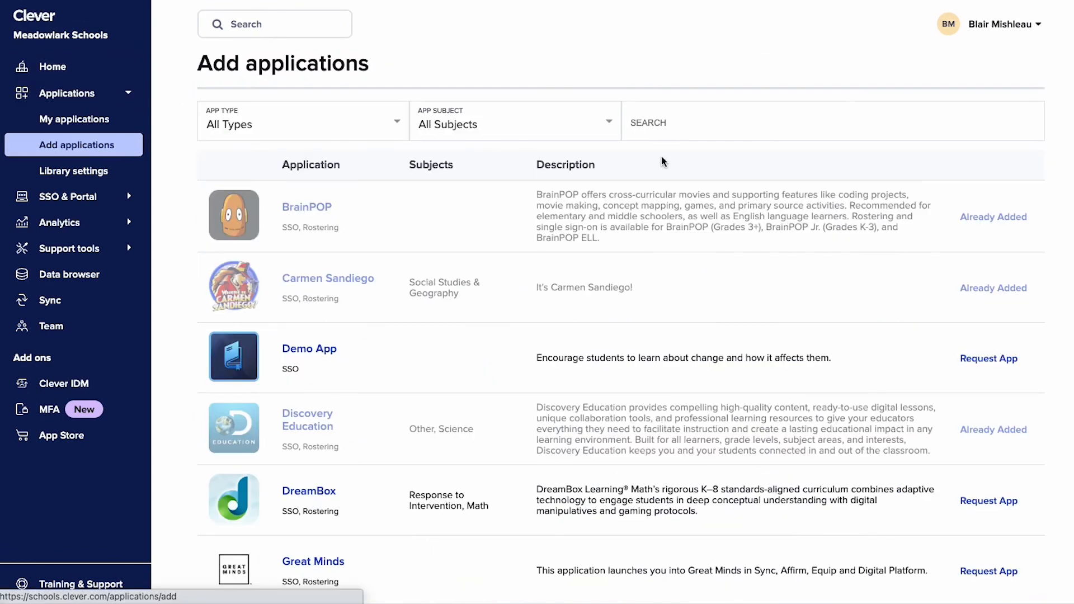
{"action": "left_click", "coordinate": [699, 124]}
{"action": "type", "text": "happy math"}
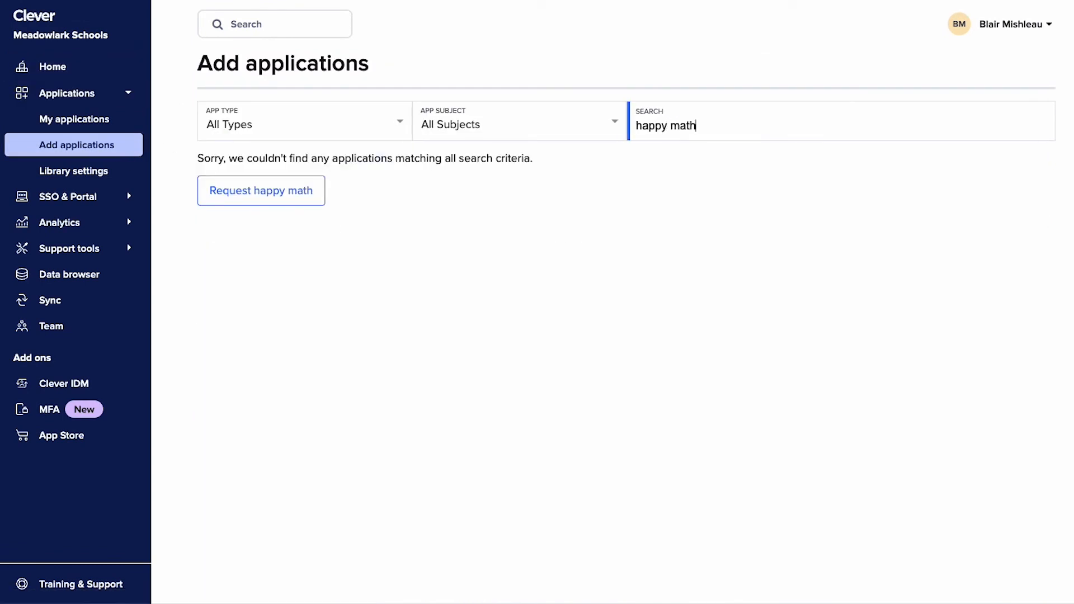
{"action": "left_click", "coordinate": [259, 200]}
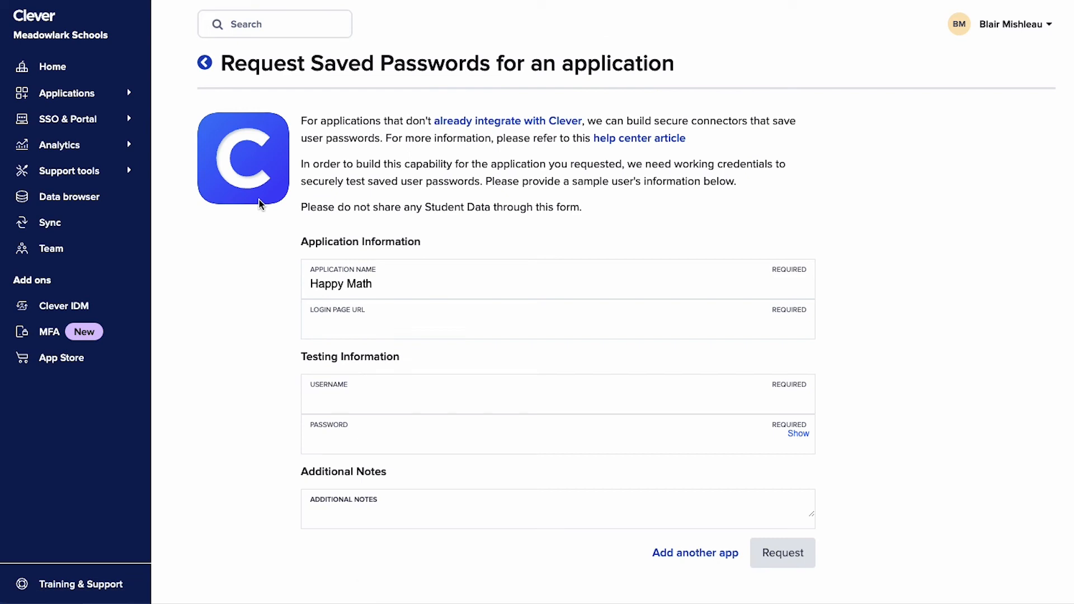
{"action": "left_click", "coordinate": [336, 328]}
{"action": "type", "text": "happy"}
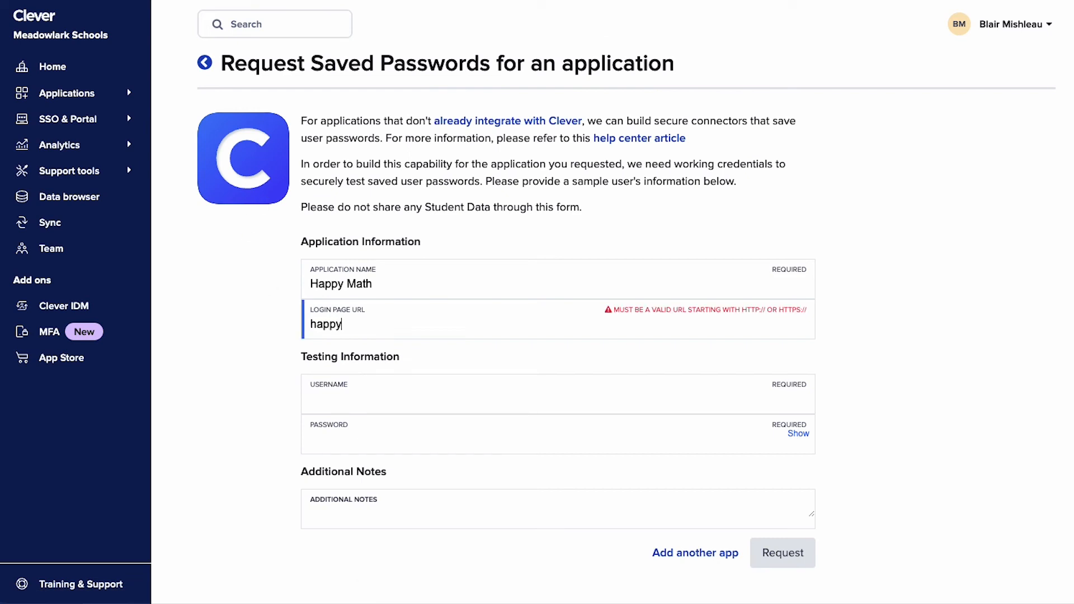
{"action": "type", "text": "math.edu/k12"}
{"action": "left_click", "coordinate": [310, 324]}
{"action": "type", "text": "http://"}
- Fill in the sample user's username and password in the testing information
{"action": "left_click", "coordinate": [392, 401]}
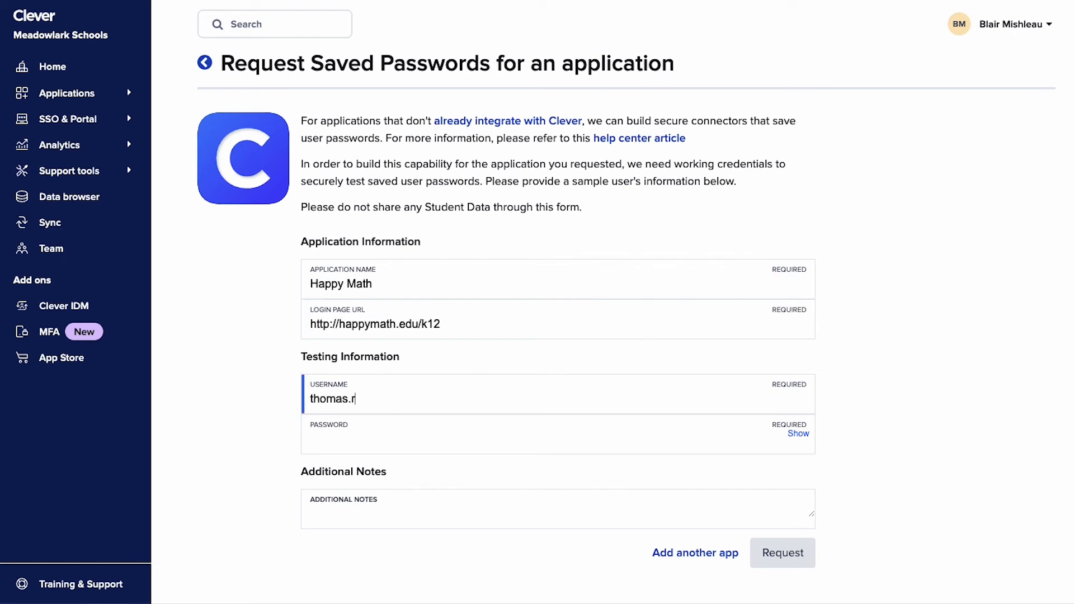
{"action": "left_click", "coordinate": [410, 436]}
{"action": "type", "text": "•••••••••••••••"}
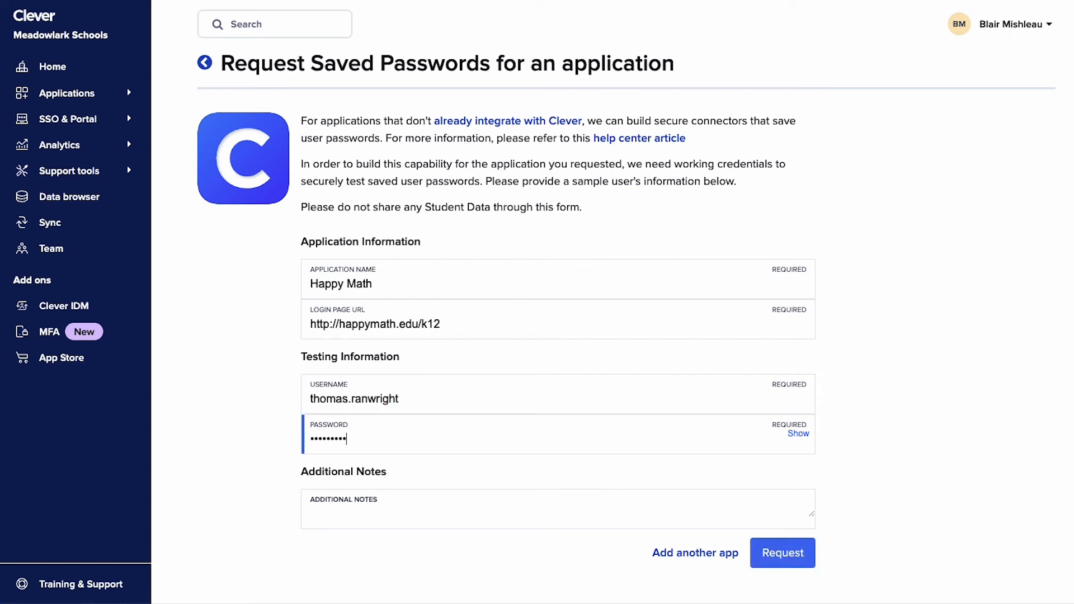
- Add the note "Thank you!" and submit the Saved Passwords request for Happy Math
{"action": "left_click", "coordinate": [431, 507]}
{"action": "type", "text": "Thank you!"}
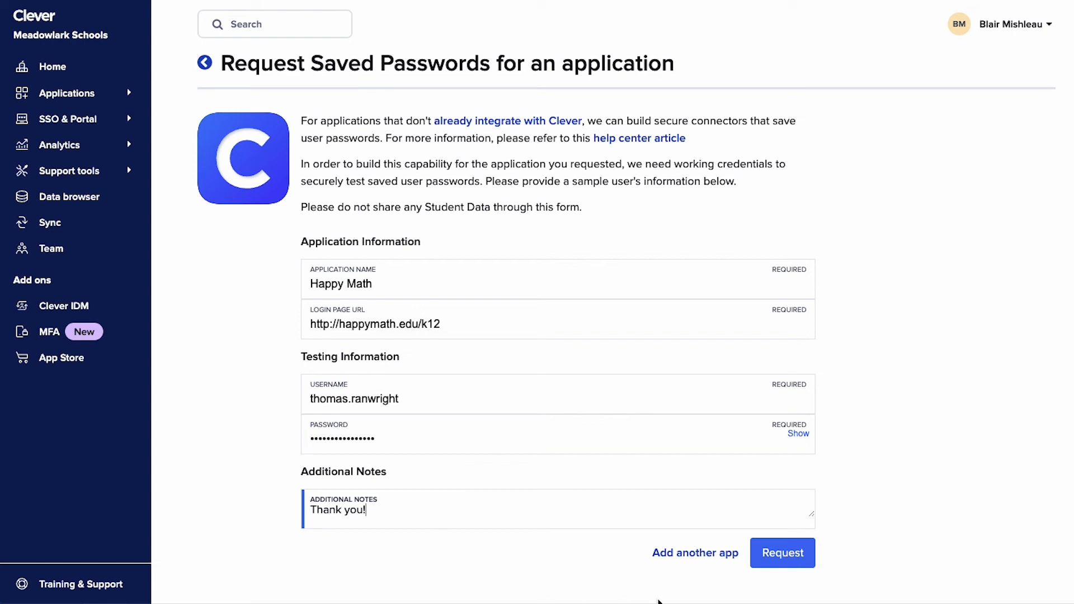
{"action": "left_click", "coordinate": [788, 554]}
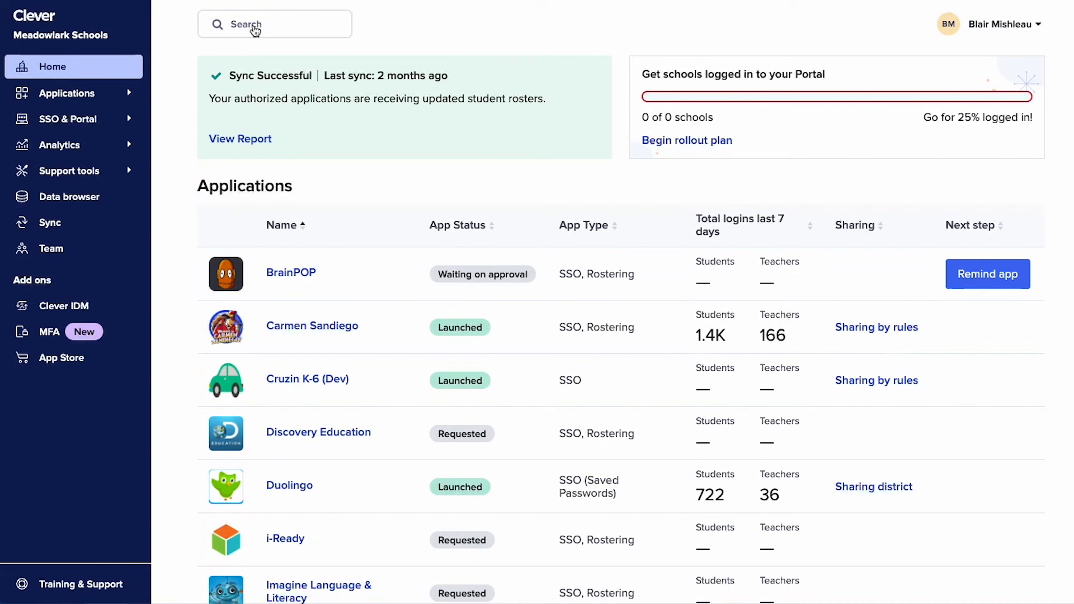
- Search for the teacher by first name and open the profile of the match at Discovery Middle School
{"action": "left_click", "coordinate": [255, 30]}
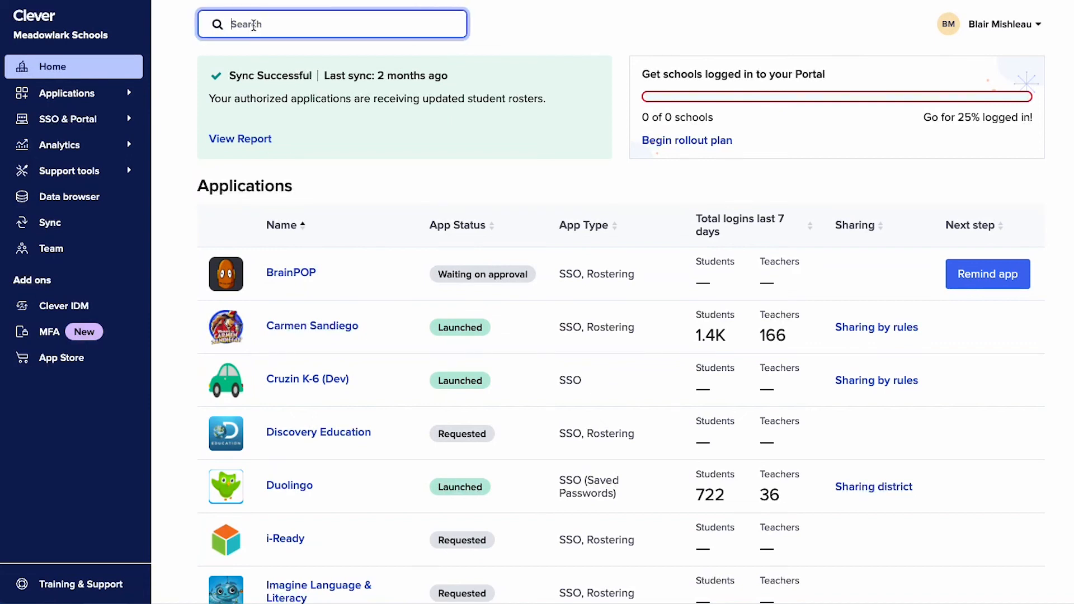
{"action": "type", "text": "thora"}
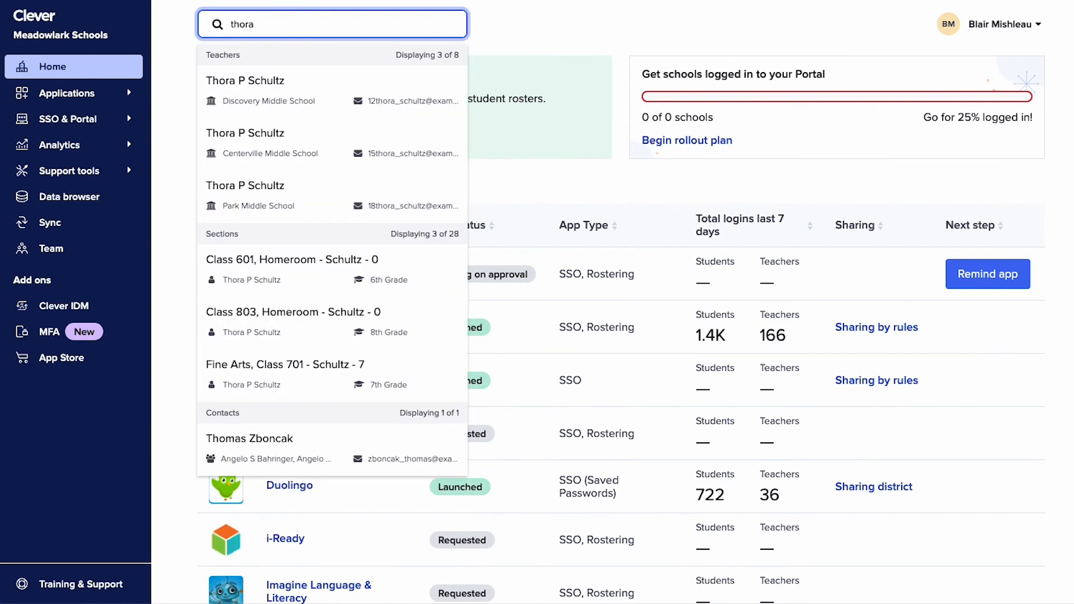
{"action": "left_click", "coordinate": [311, 99]}
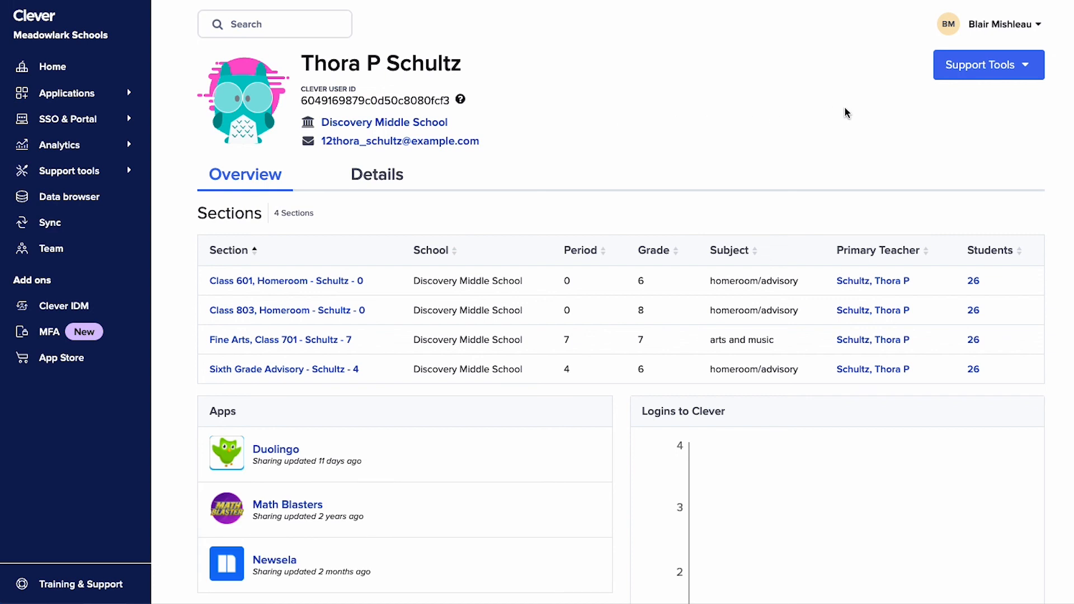
- Troubleshoot this teacher's login for the Duolingo (Saved Passwords) application
{"action": "left_click", "coordinate": [965, 77]}
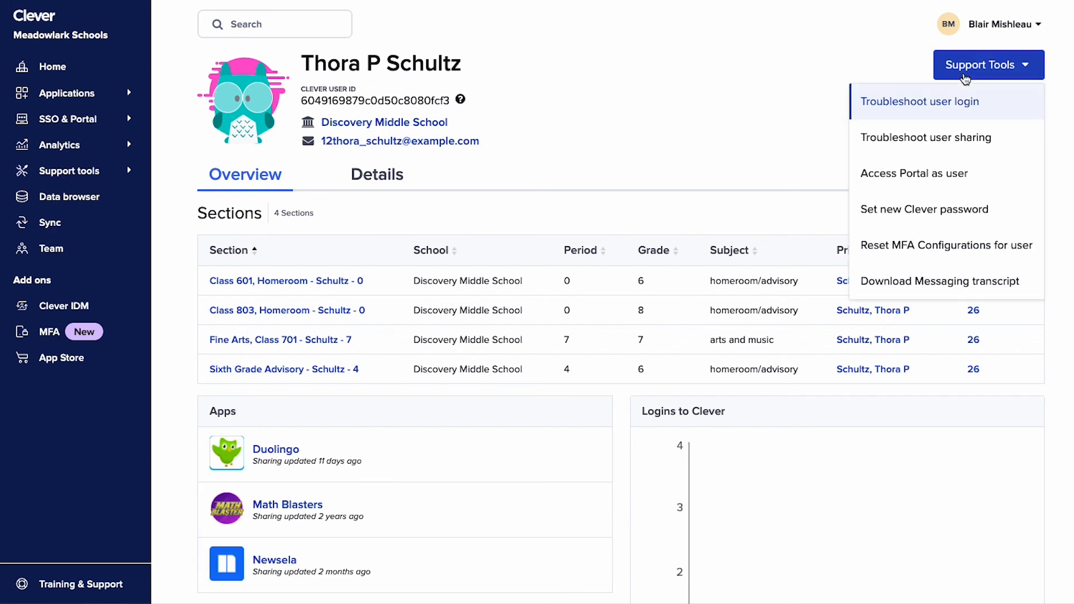
{"action": "left_click", "coordinate": [961, 106]}
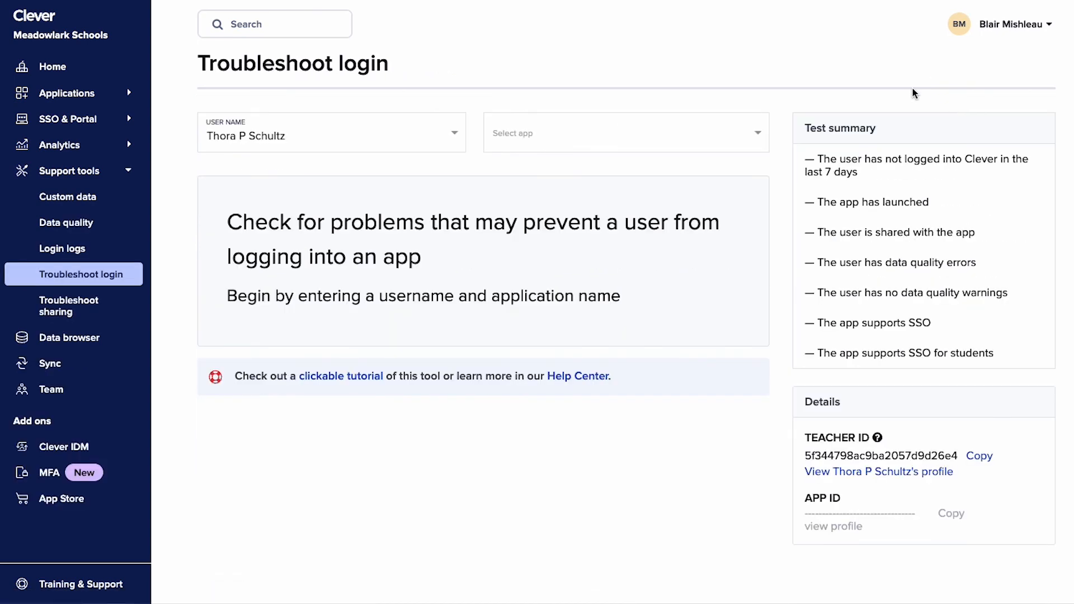
{"action": "left_click", "coordinate": [545, 127]}
{"action": "type", "text": "duo"}
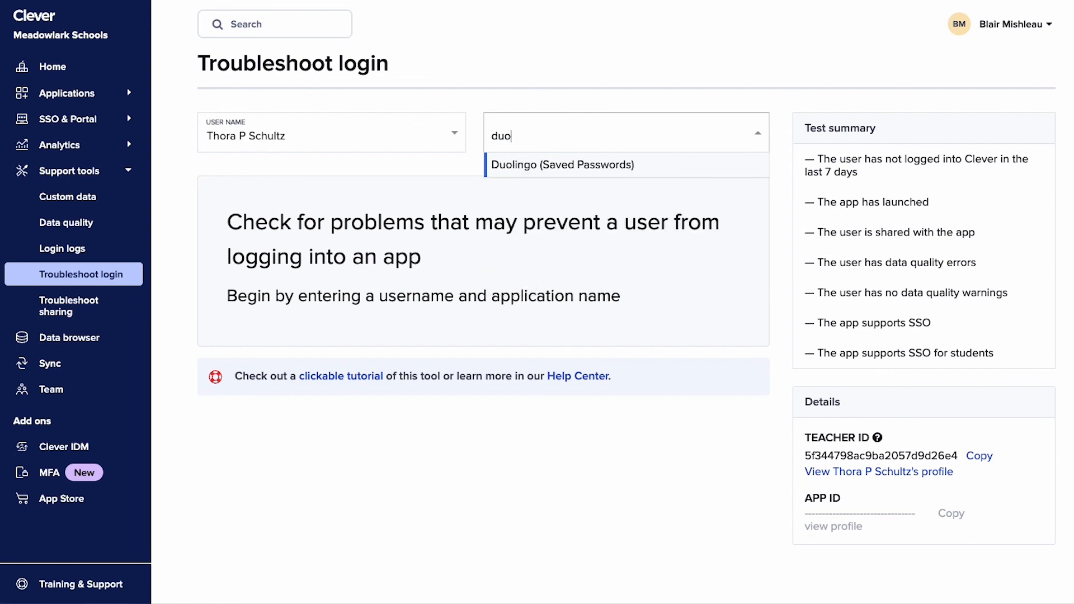
{"action": "left_click", "coordinate": [575, 164]}
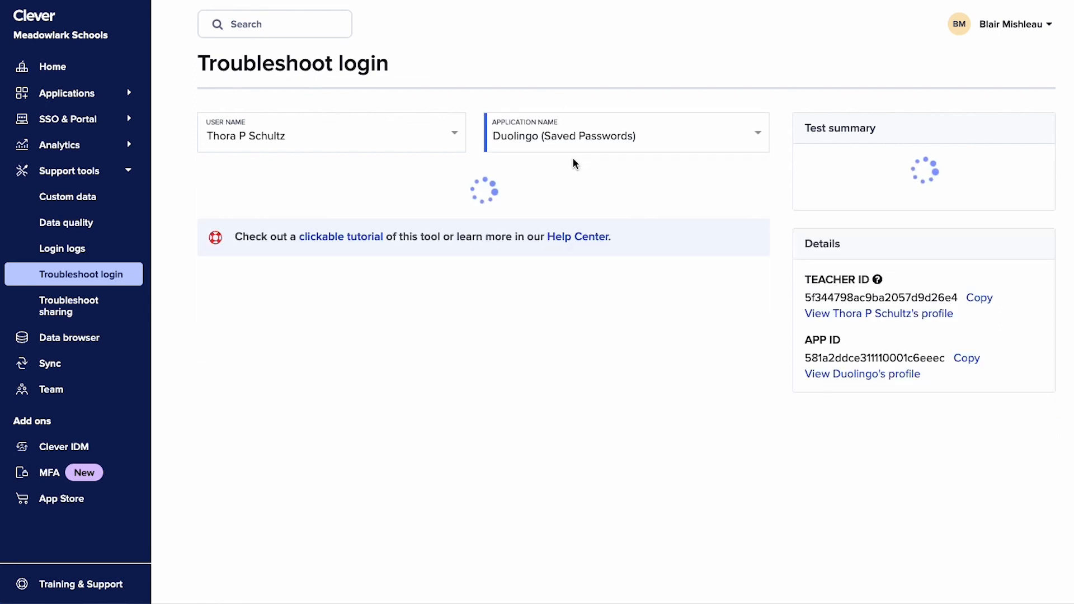